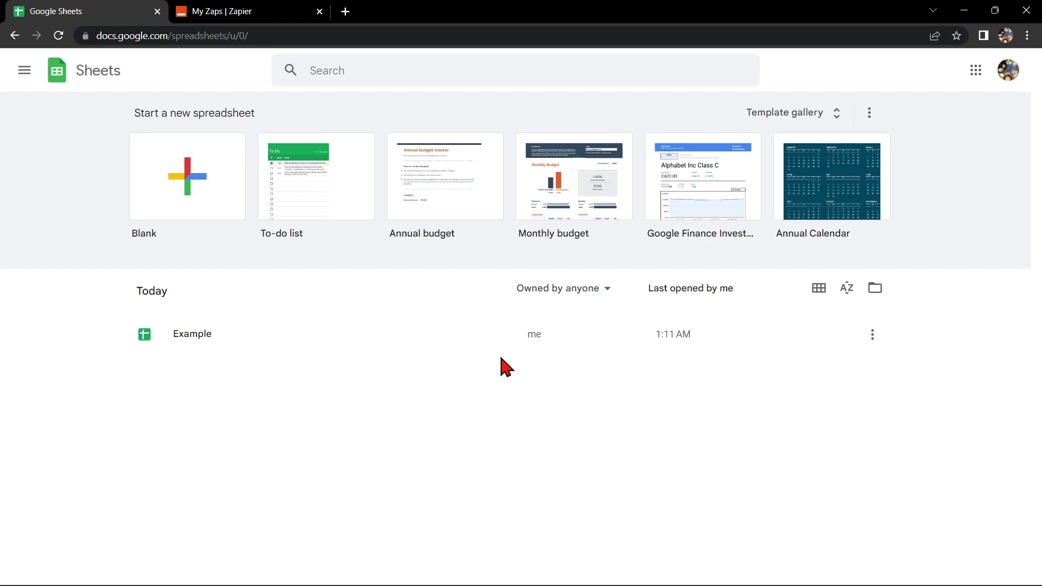
Switch to the 'My Zaps | Zapier' page, which shows an empty Zaps dashboard
{"action": "left_click", "coordinate": [270, 11]}
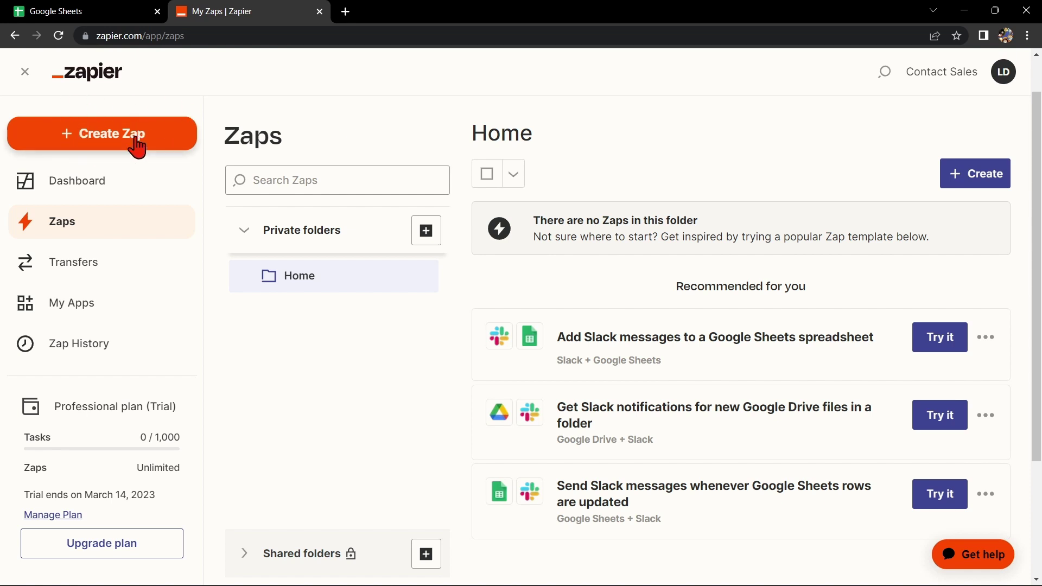
Create a new Zap titled 'Google Sheets with Google Calendar' and start searching for the trigger app
{"action": "left_click", "coordinate": [113, 143]}
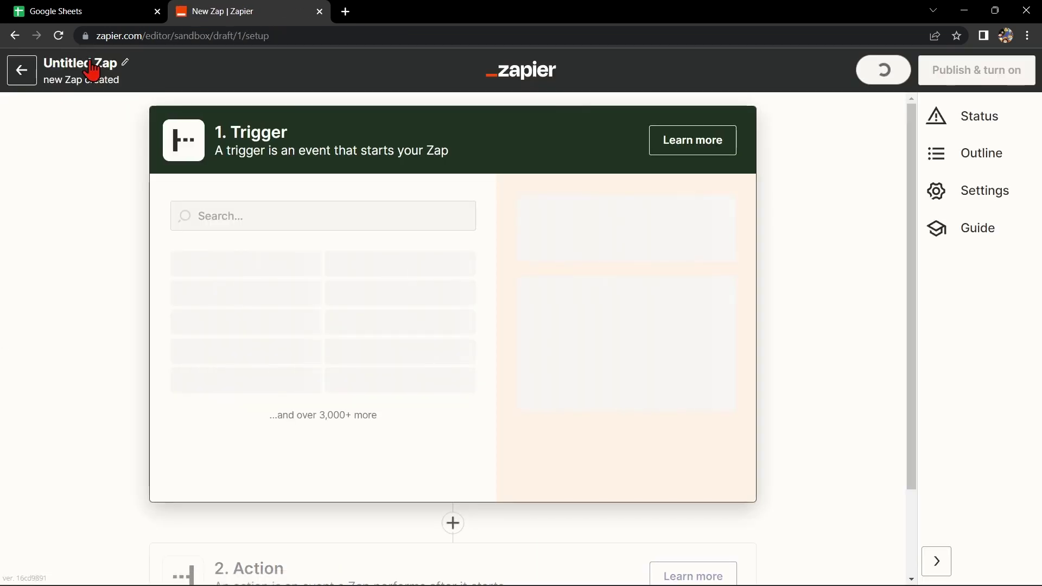
{"action": "left_click", "coordinate": [91, 71]}
{"action": "type", "text": "Google Sheets with Google Calendar"}
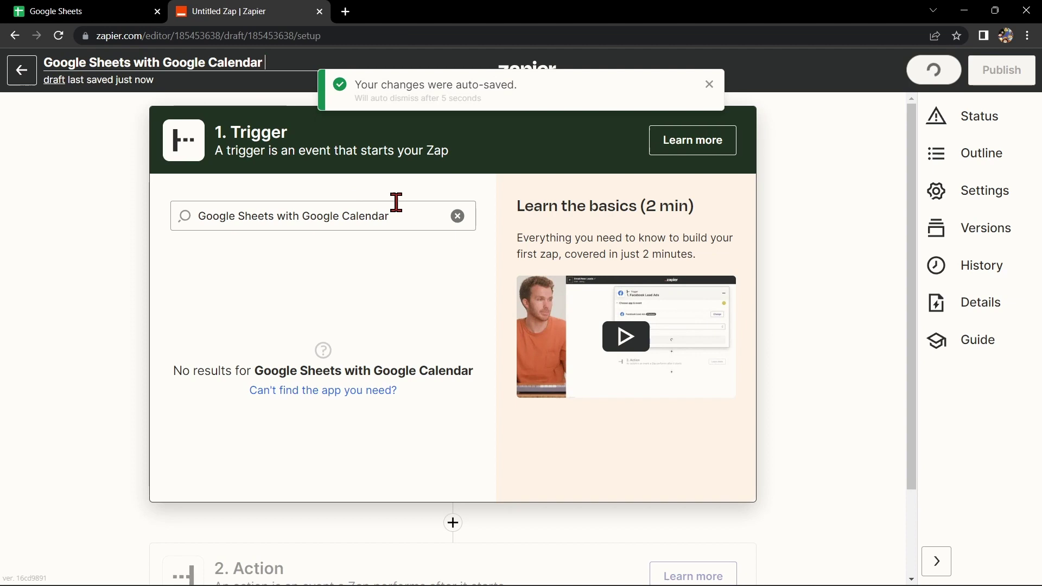
{"action": "left_click", "coordinate": [457, 216]}
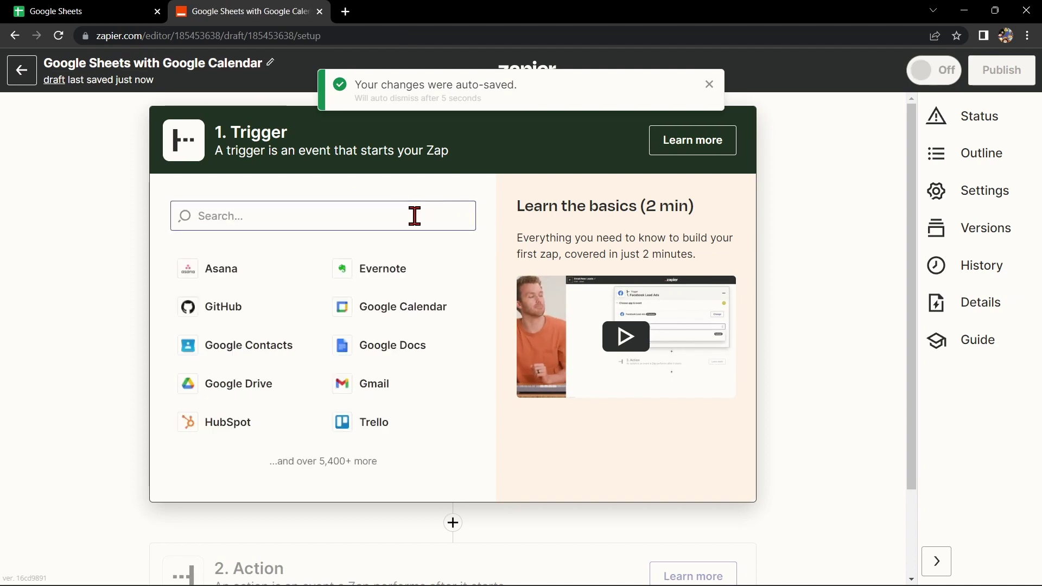
{"action": "left_click", "coordinate": [318, 216]}
{"action": "type", "text": "g"}
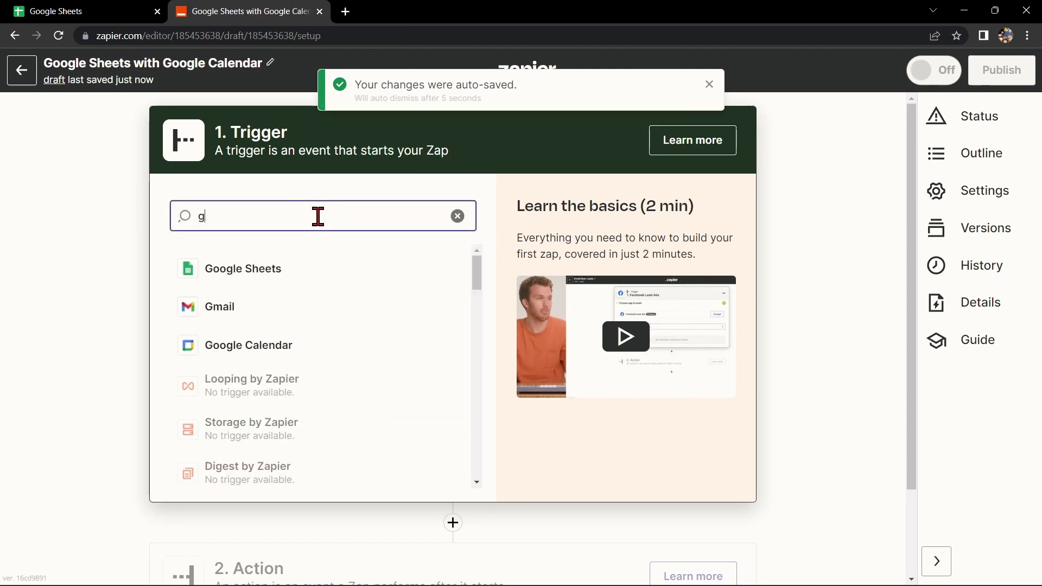
{"action": "type", "text": "o"}
Set a Google Sheets 'New Spreadsheet Row' trigger and keep the existing Sheets account
{"action": "left_click", "coordinate": [286, 273]}
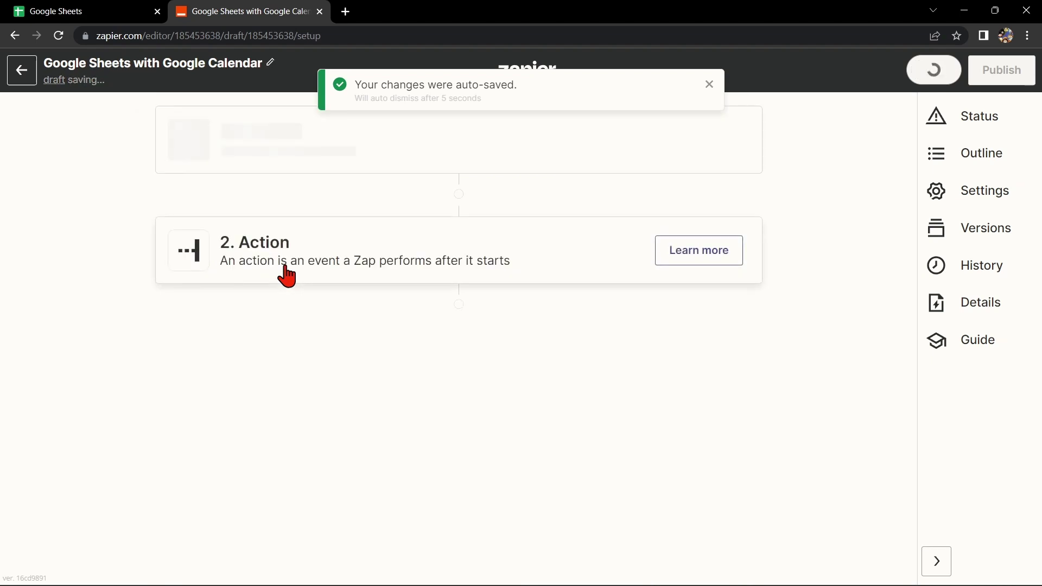
{"action": "left_click", "coordinate": [306, 318]}
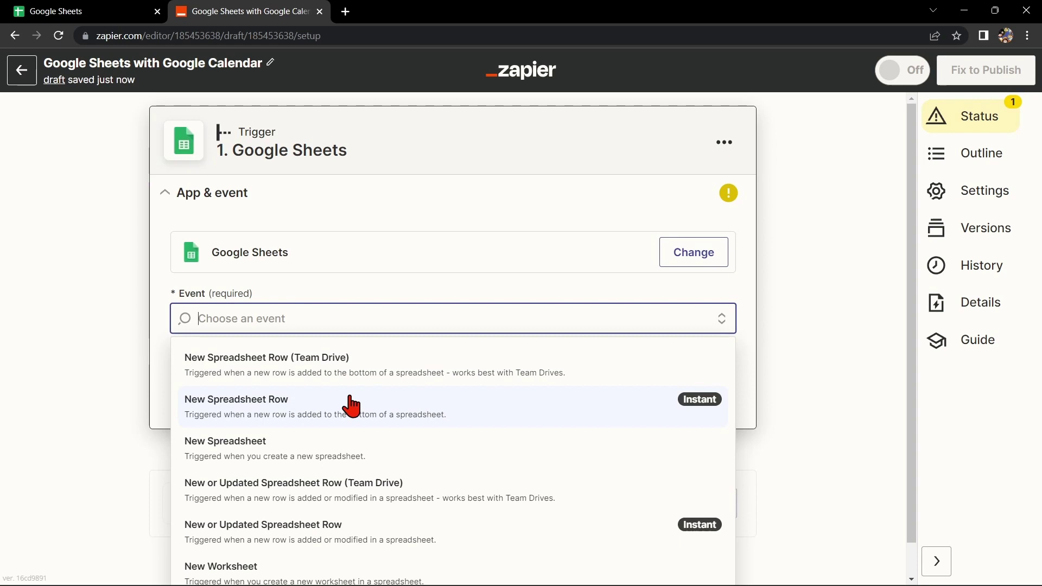
{"action": "left_click", "coordinate": [452, 420]}
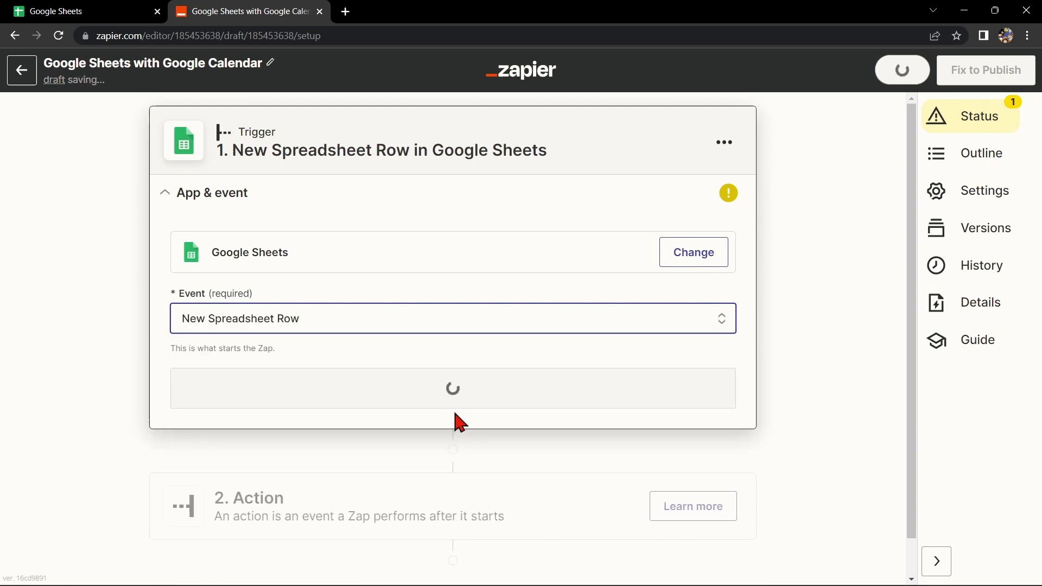
{"action": "left_click", "coordinate": [466, 400]}
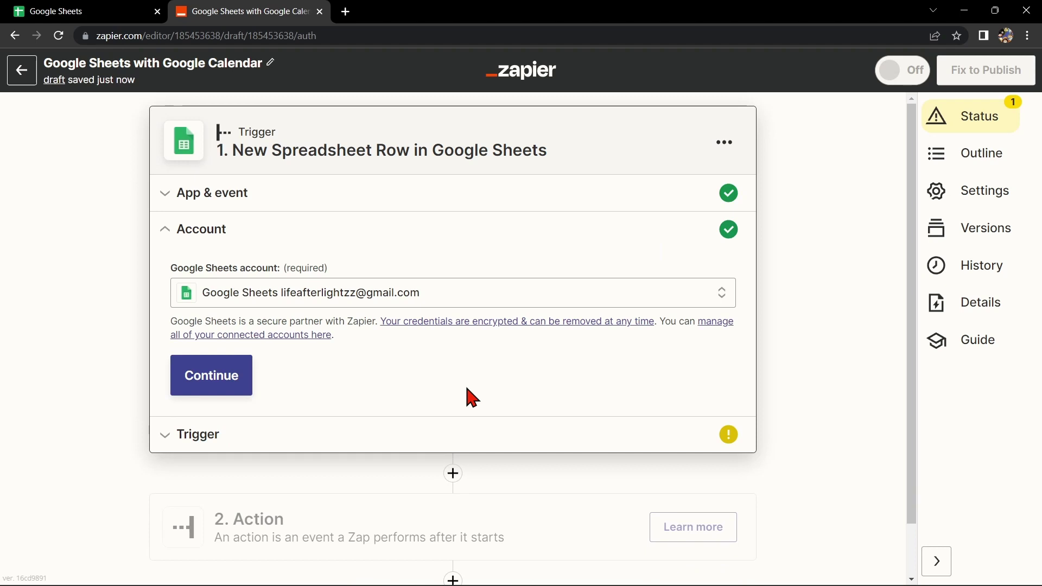
{"action": "left_click", "coordinate": [438, 298]}
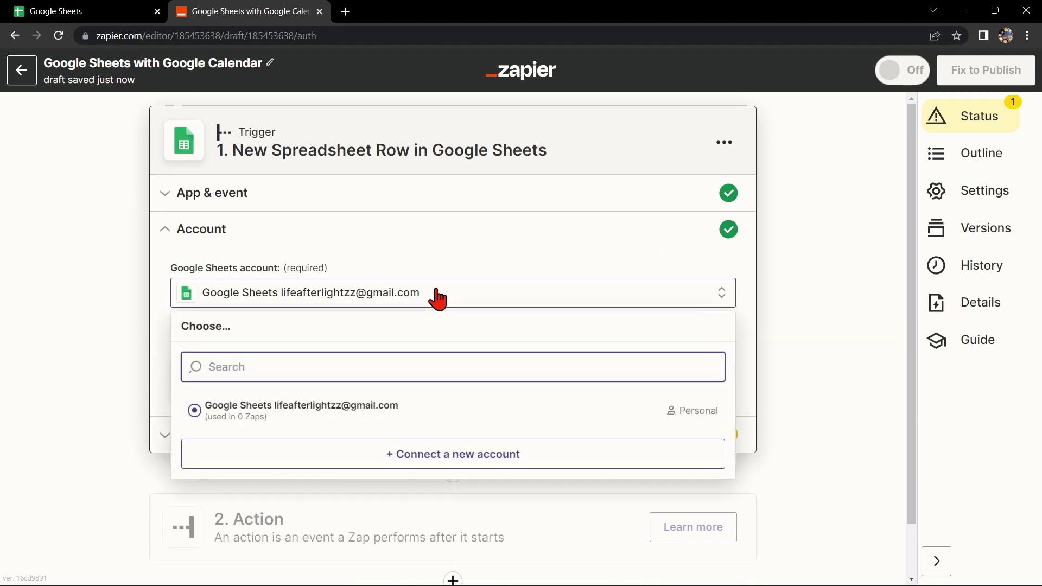
{"action": "left_click", "coordinate": [336, 407]}
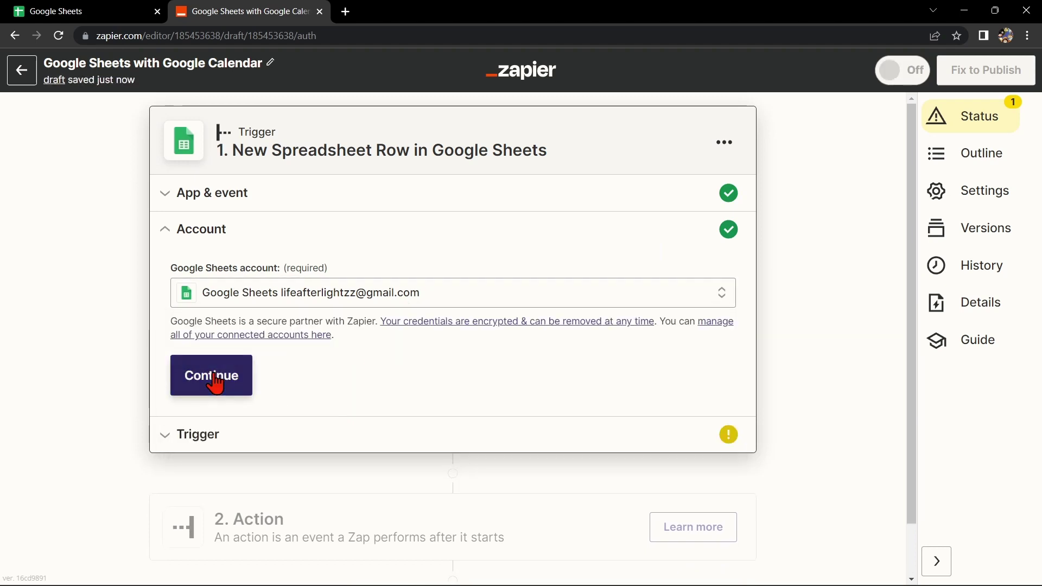
Point the trigger at spreadsheet 'Example', worksheet 'Sheet1', and confirm the settings
{"action": "left_click", "coordinate": [214, 379]}
{"action": "left_click", "coordinate": [289, 403]}
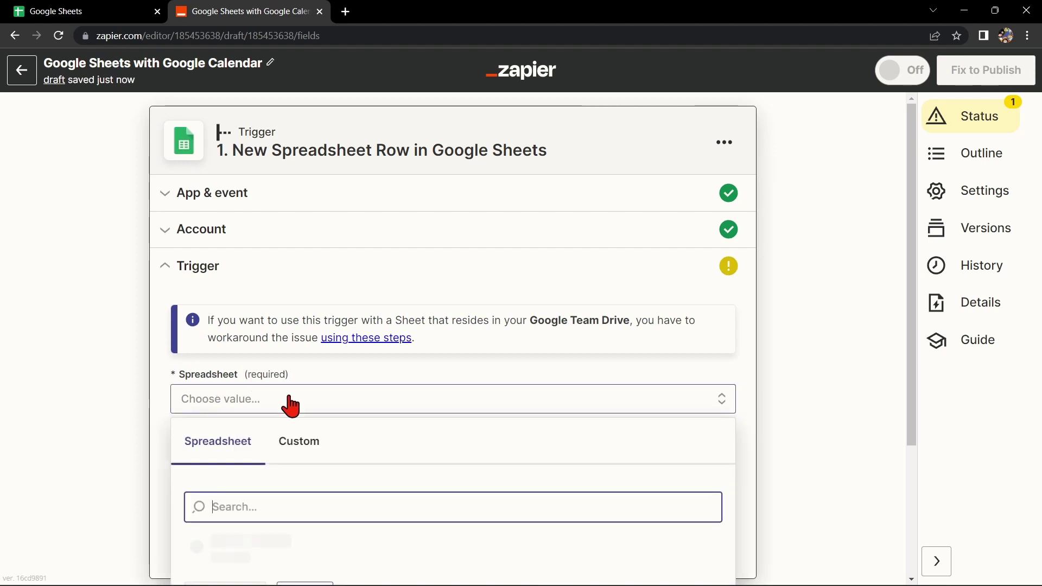
{"action": "left_click", "coordinate": [270, 556]}
{"action": "left_click", "coordinate": [407, 464]}
{"action": "scroll", "coordinate": [407, 481], "scroll_direction": "down", "scroll_amount": 2}
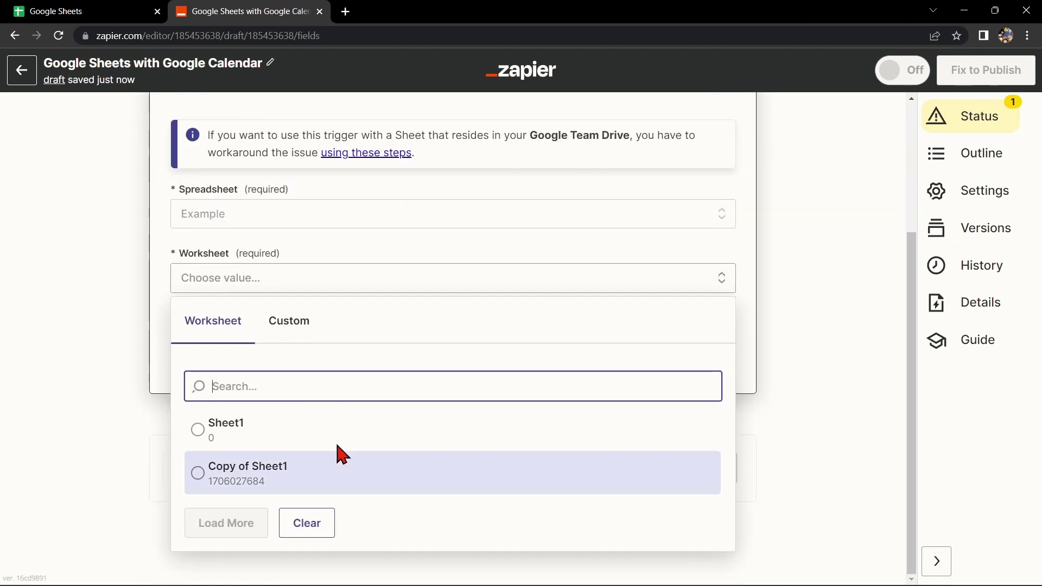
{"action": "left_click", "coordinate": [335, 432]}
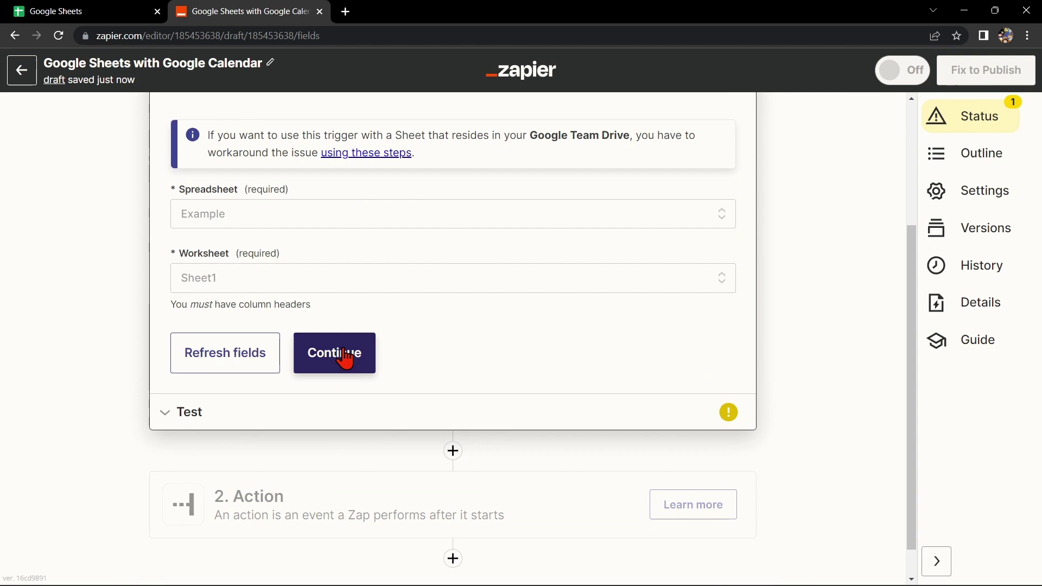
{"action": "left_click", "coordinate": [347, 357]}
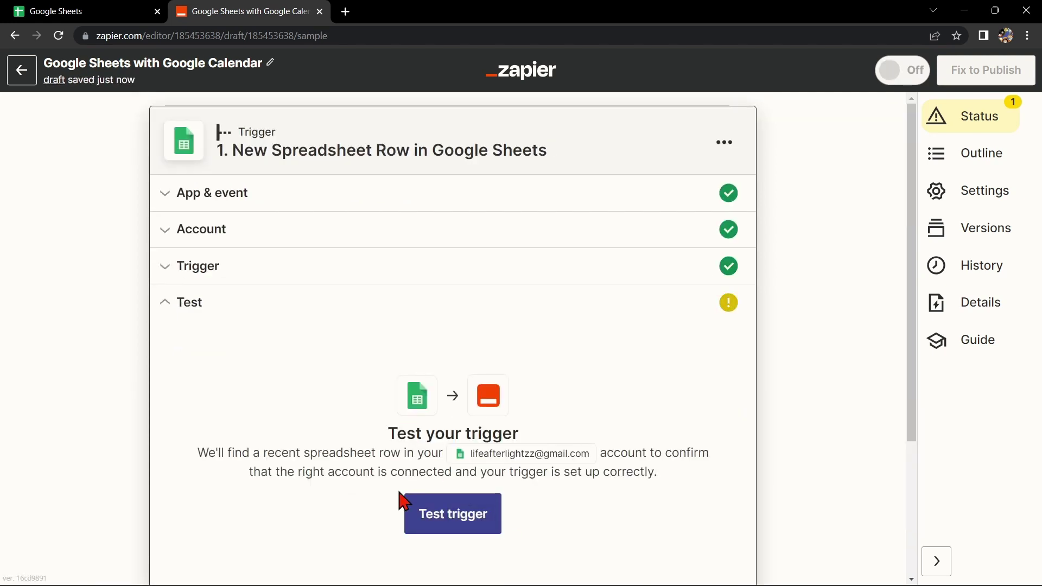
Test the trigger to fetch a sample spreadsheet row and accept the result
{"action": "left_click", "coordinate": [458, 538]}
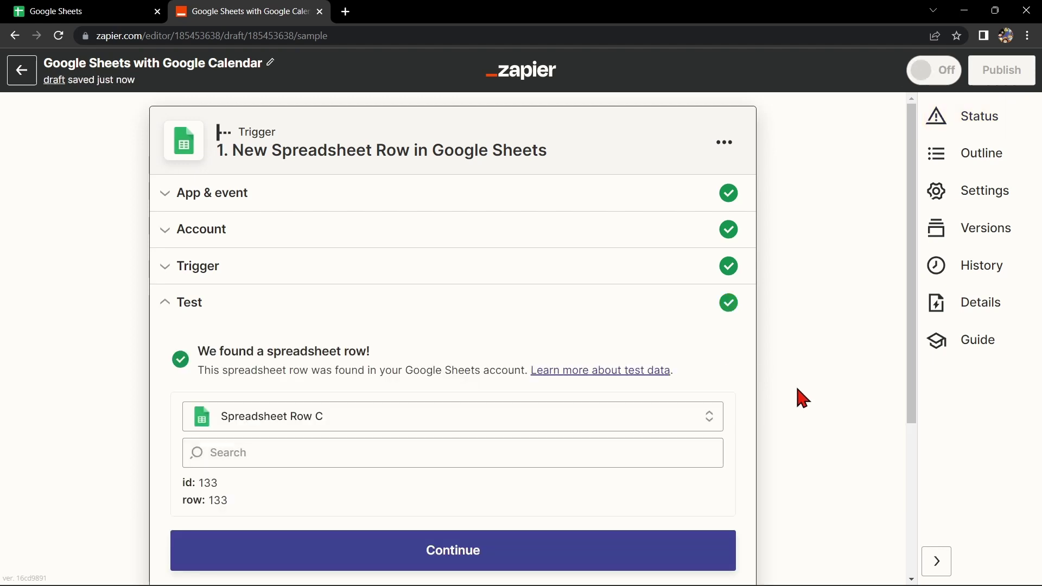
{"action": "left_click", "coordinate": [604, 562]}
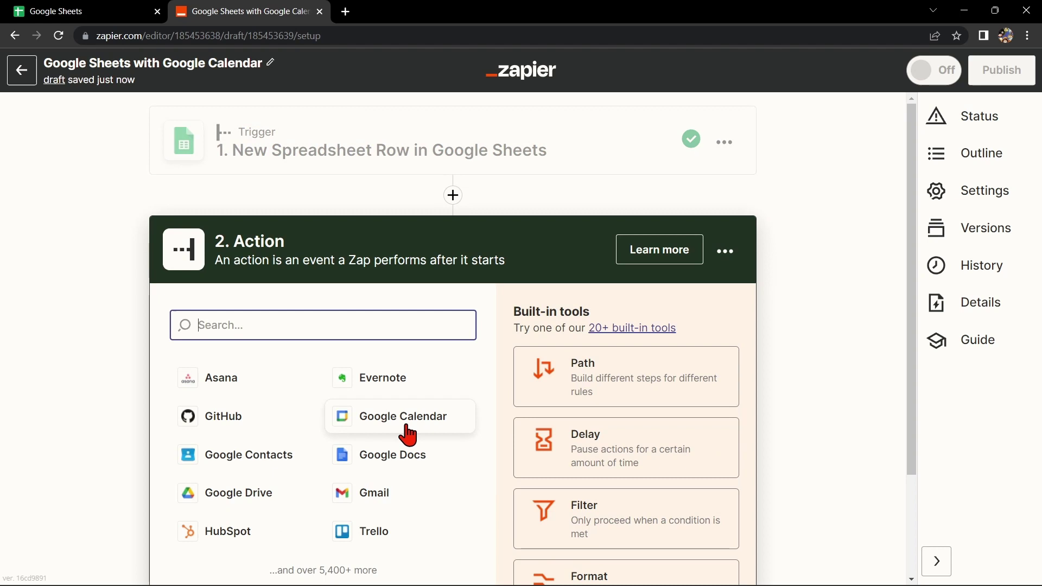
Set the action to Google Calendar 'Create Detailed Event' and keep the connected Calendar account
{"action": "left_click", "coordinate": [355, 417]}
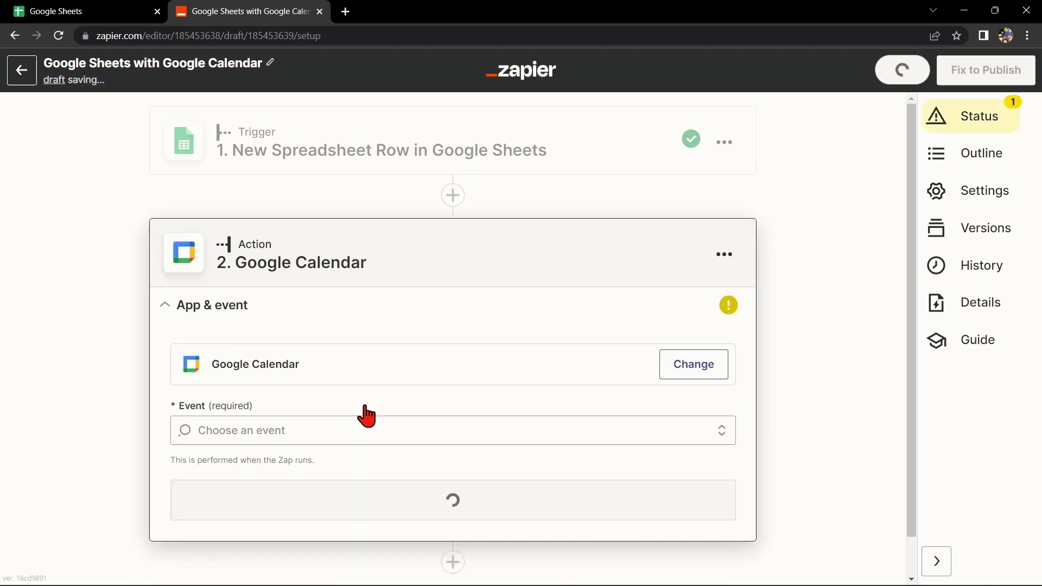
{"action": "left_click", "coordinate": [378, 414]}
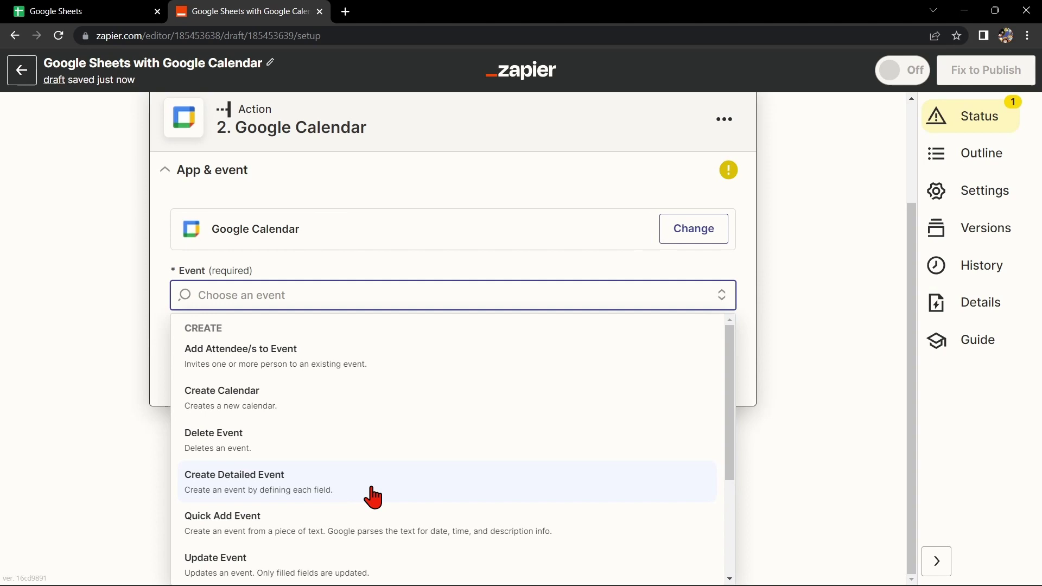
{"action": "left_click", "coordinate": [363, 491]}
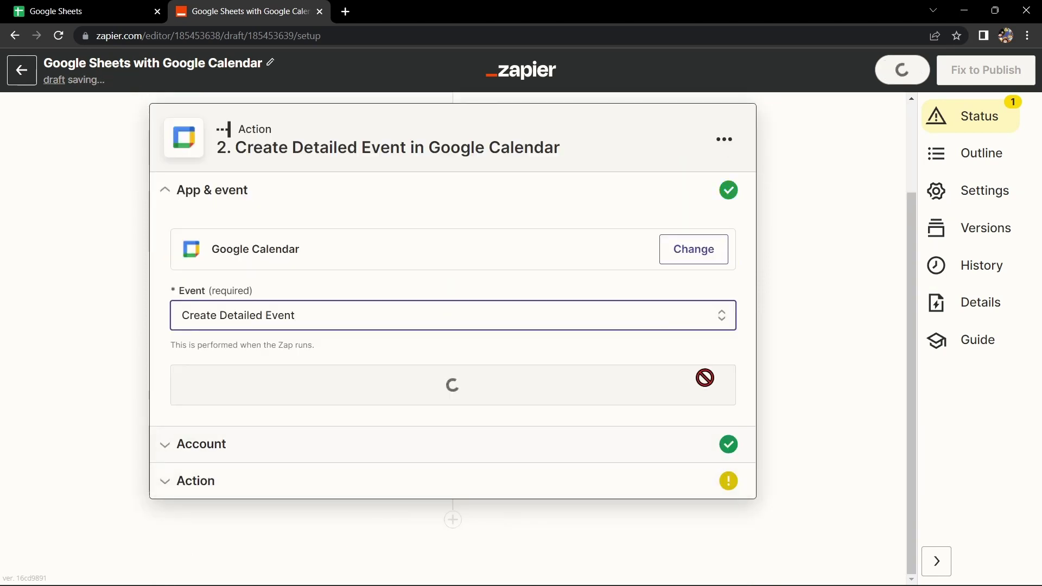
{"action": "left_click", "coordinate": [523, 401]}
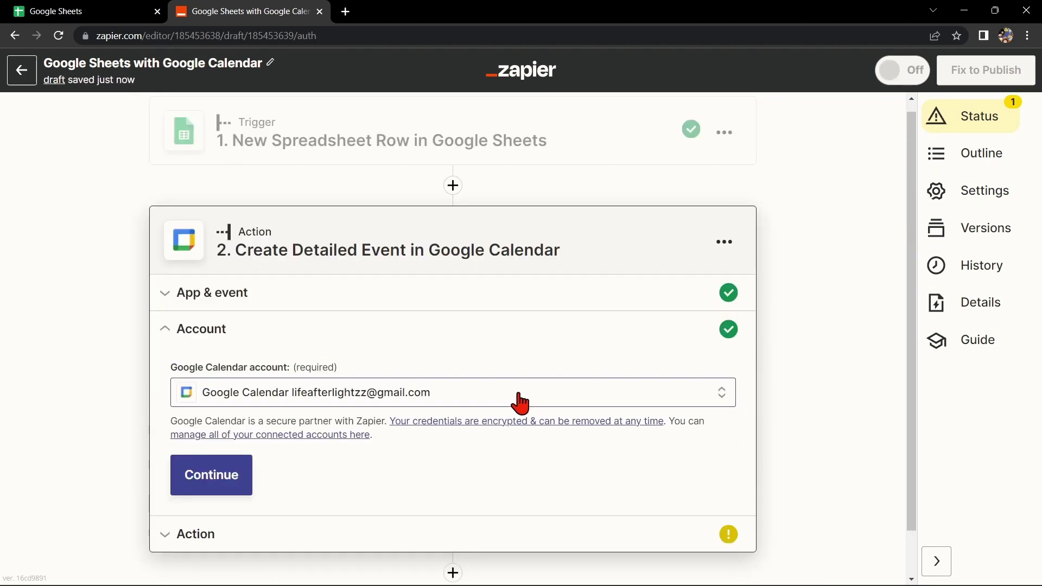
{"action": "left_click", "coordinate": [519, 399]}
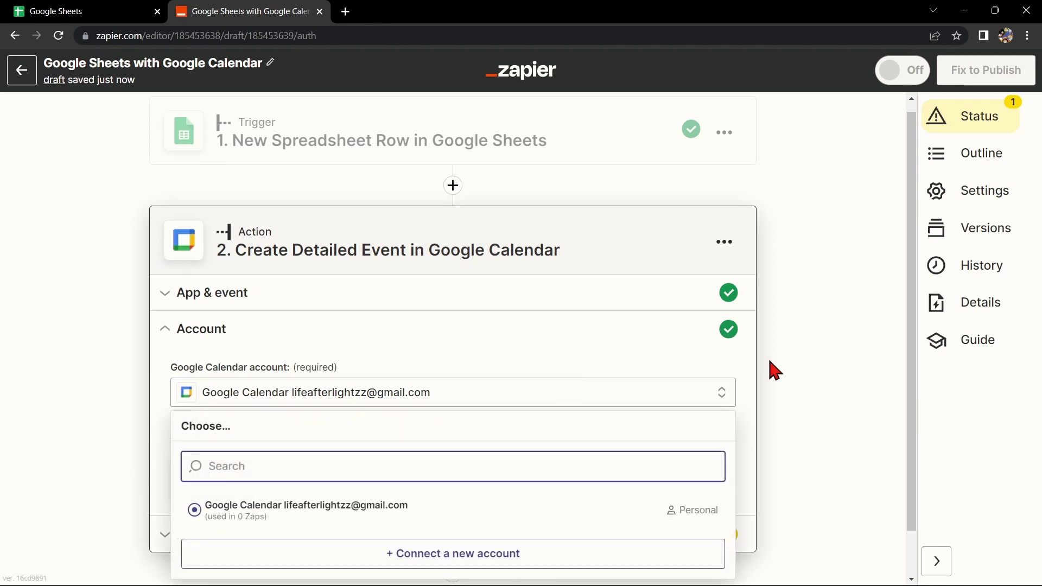
{"action": "scroll", "coordinate": [859, 359], "scroll_direction": "down", "scroll_amount": 1}
{"action": "left_click", "coordinate": [505, 307]}
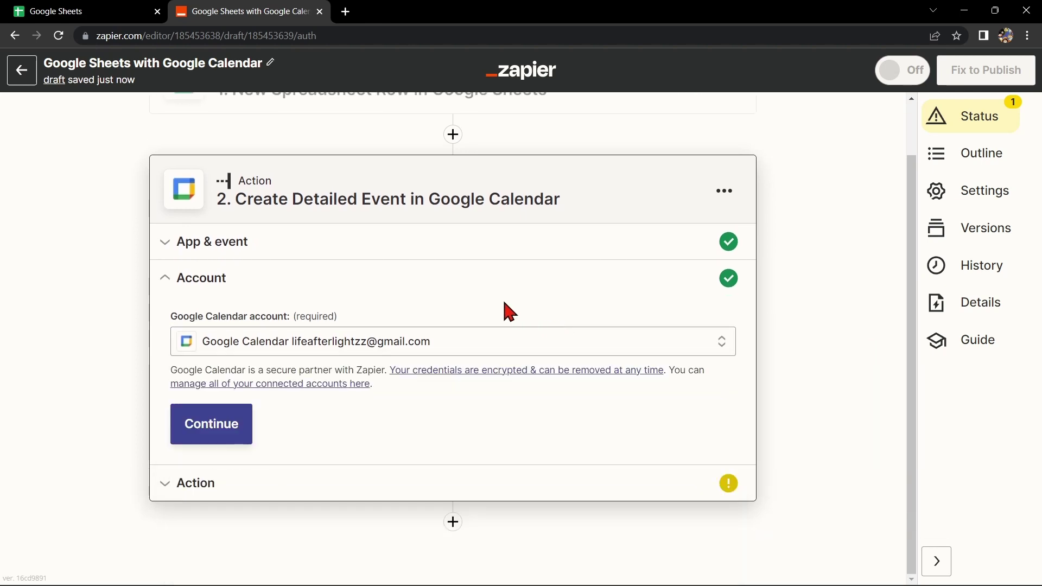
Choose the account's calendar and set the event to start 'now' and end 09/03/2023
{"action": "left_click", "coordinate": [235, 423]}
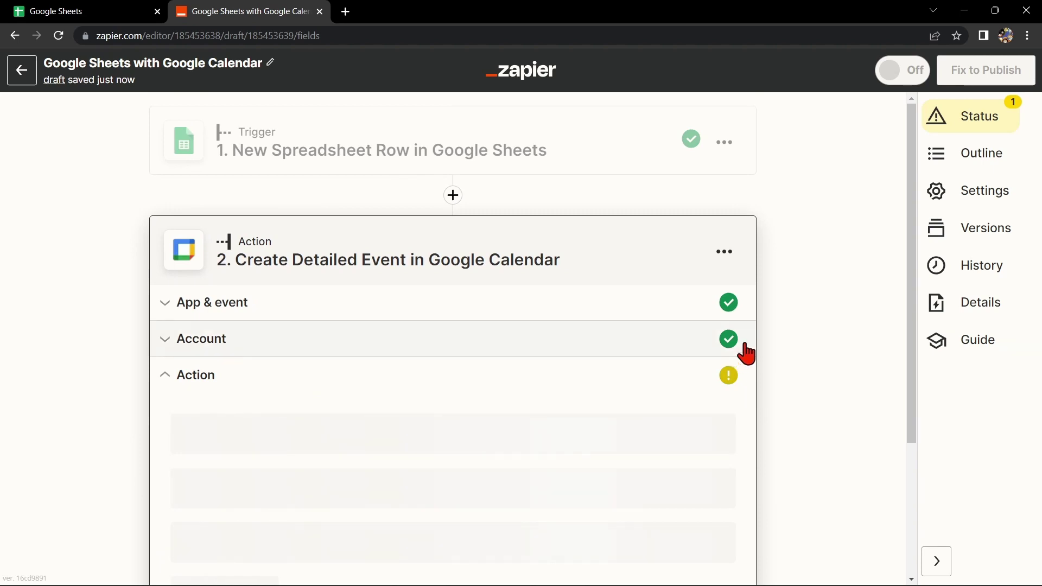
{"action": "left_click", "coordinate": [431, 248]}
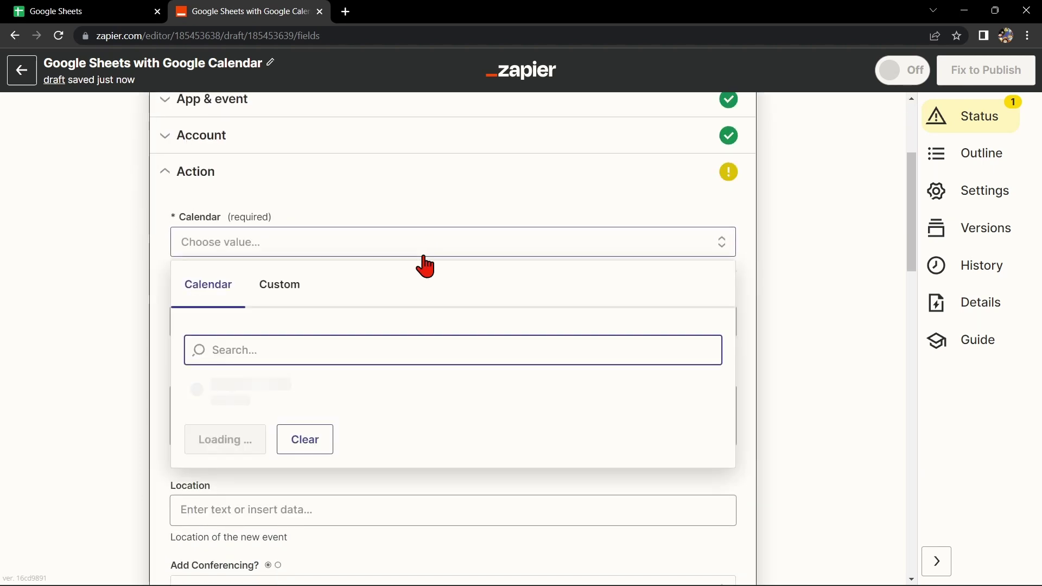
{"action": "left_click", "coordinate": [263, 398]}
{"action": "scroll", "coordinate": [778, 378], "scroll_direction": "down", "scroll_amount": 3}
{"action": "left_click", "coordinate": [545, 393]}
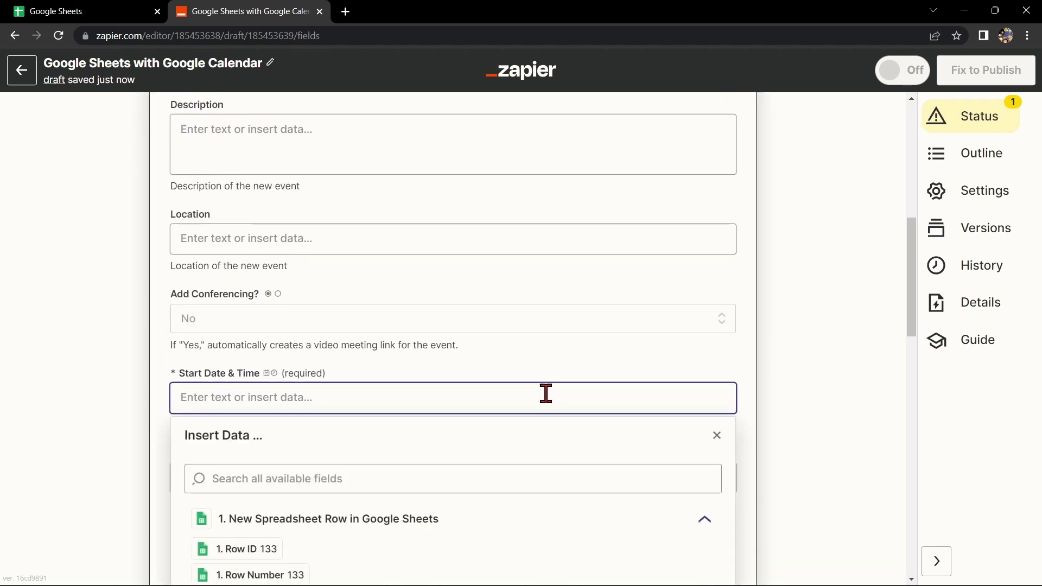
{"action": "type", "text": "now"}
{"action": "left_click", "coordinate": [438, 465]}
{"action": "type", "text": "0"}
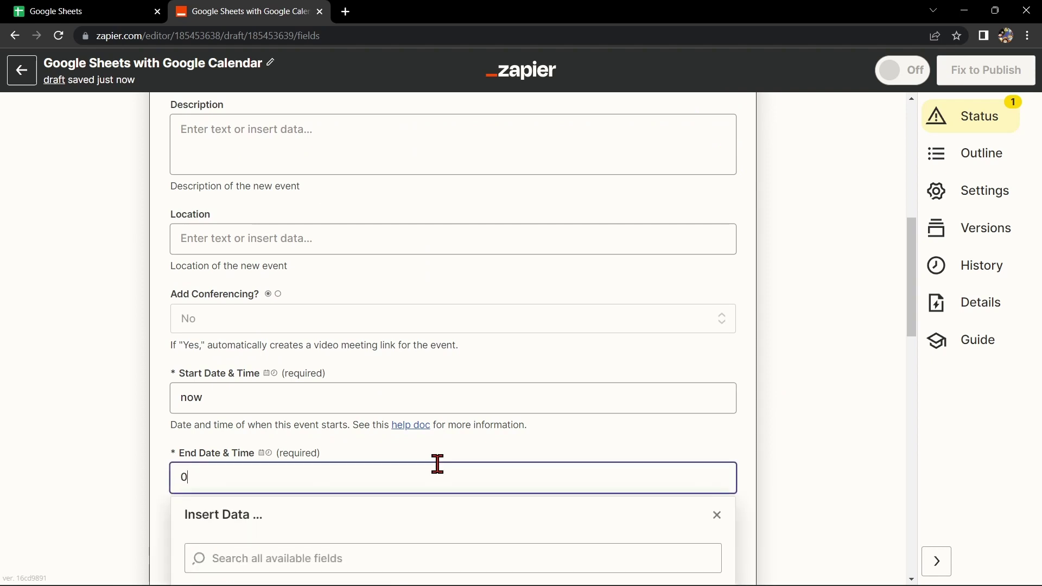
{"action": "type", "text": "9/03/2023"}
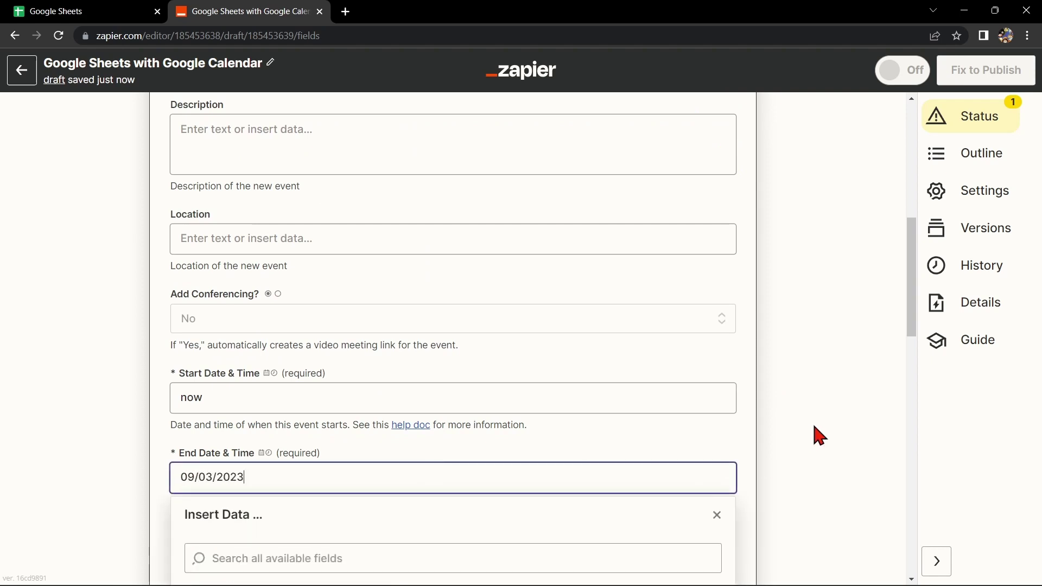
{"action": "left_click", "coordinate": [814, 436]}
{"action": "scroll", "coordinate": [798, 440], "scroll_direction": "down", "scroll_amount": 4}
{"action": "scroll", "coordinate": [799, 439], "scroll_direction": "down", "scroll_amount": 5}
{"action": "scroll", "coordinate": [798, 440], "scroll_direction": "down", "scroll_amount": 3}
Test the action to create a sample Calendar event, then begin publishing the Zap
{"action": "left_click", "coordinate": [350, 442]}
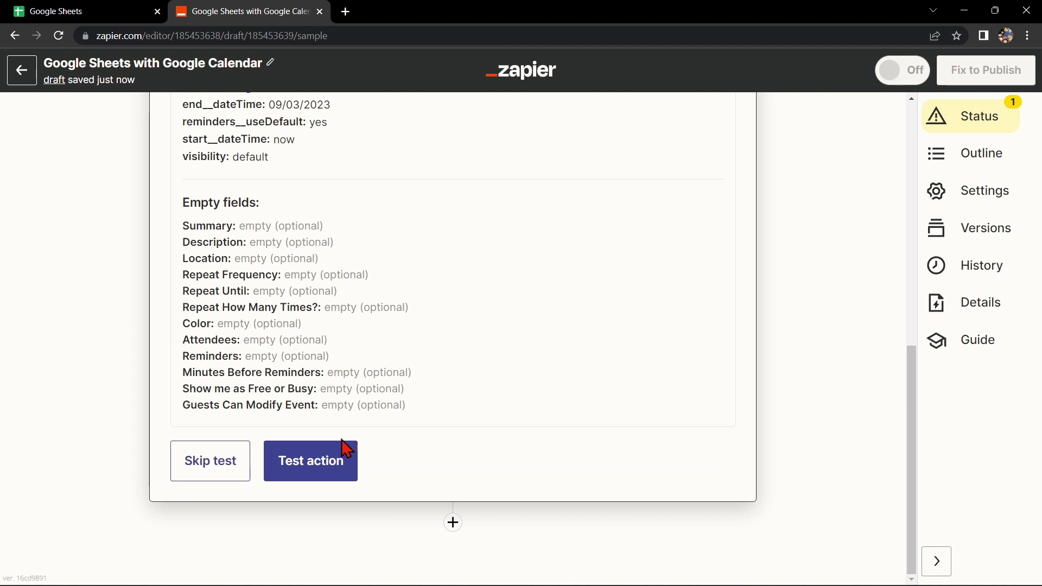
{"action": "left_click", "coordinate": [342, 453]}
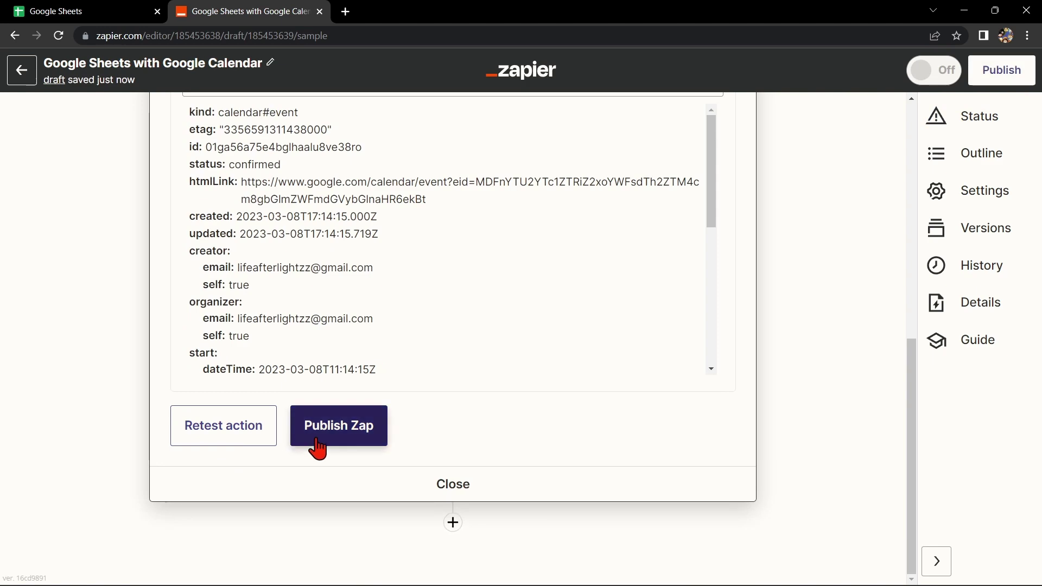
{"action": "left_click", "coordinate": [335, 426]}
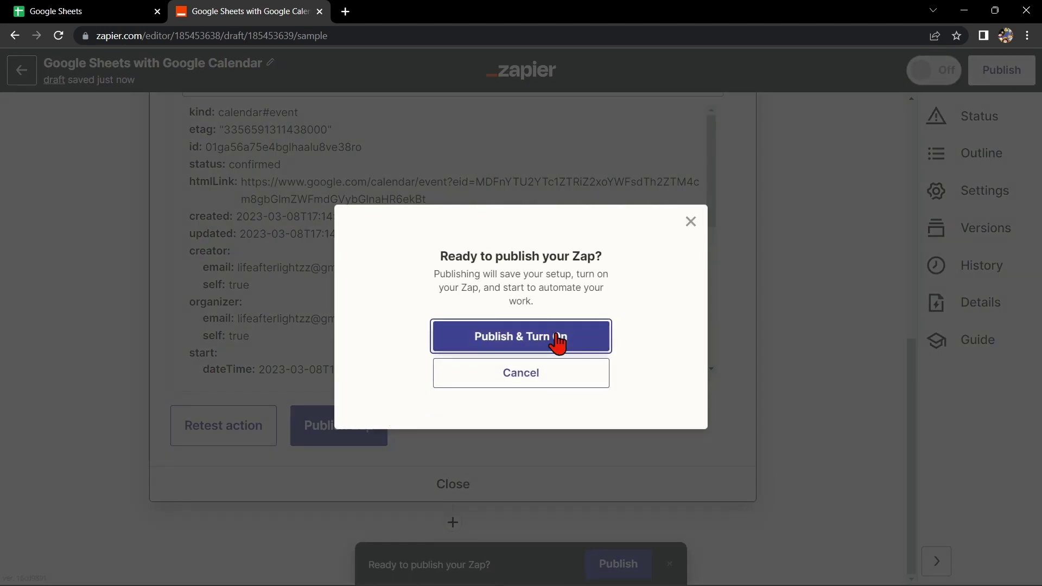
Choose 'Publish & Turn On' in the Ready to publish dialog
{"action": "left_click", "coordinate": [556, 336]}
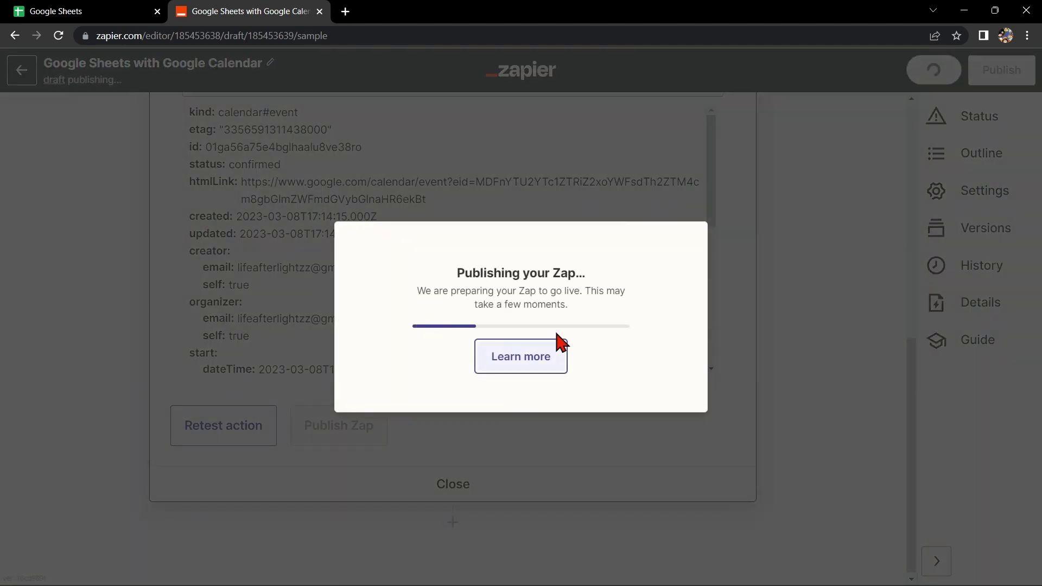